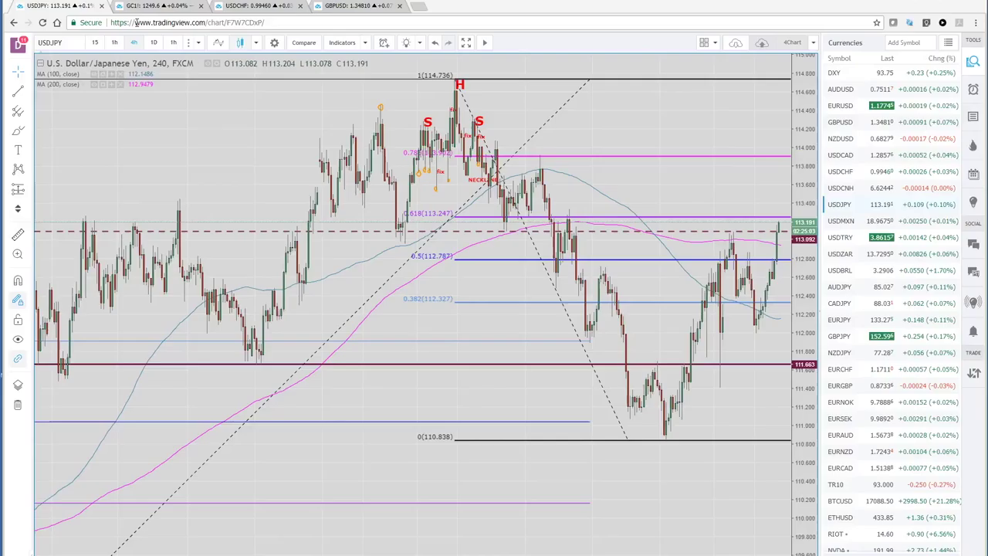
Load AUDUSD across the four charts, zoom out the daily, then switch all charts to USDJPY
{"action": "left_click", "coordinate": [833, 90]}
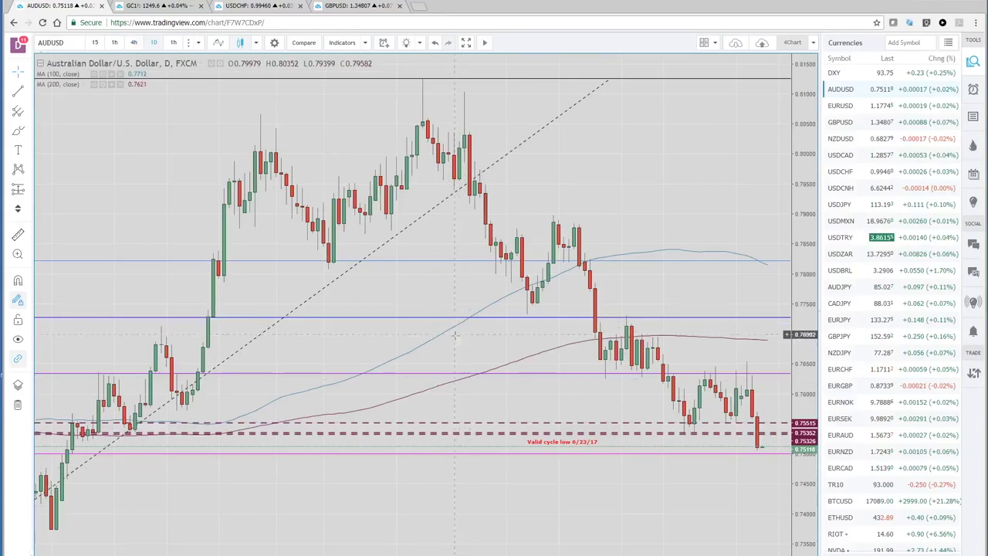
{"action": "scroll", "coordinate": [449, 341], "scroll_direction": "down", "scroll_amount": 3}
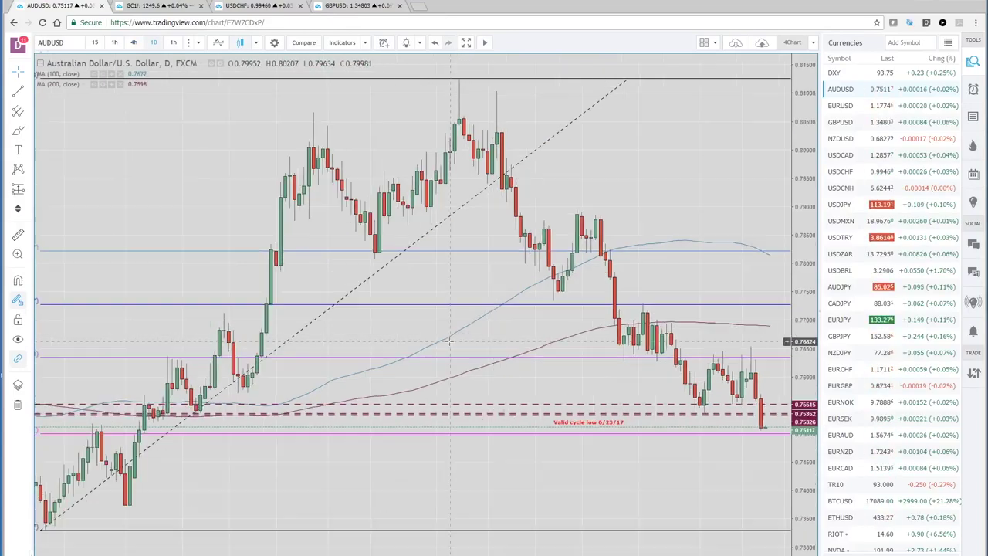
{"action": "scroll", "coordinate": [449, 341], "scroll_direction": "down", "scroll_amount": 3}
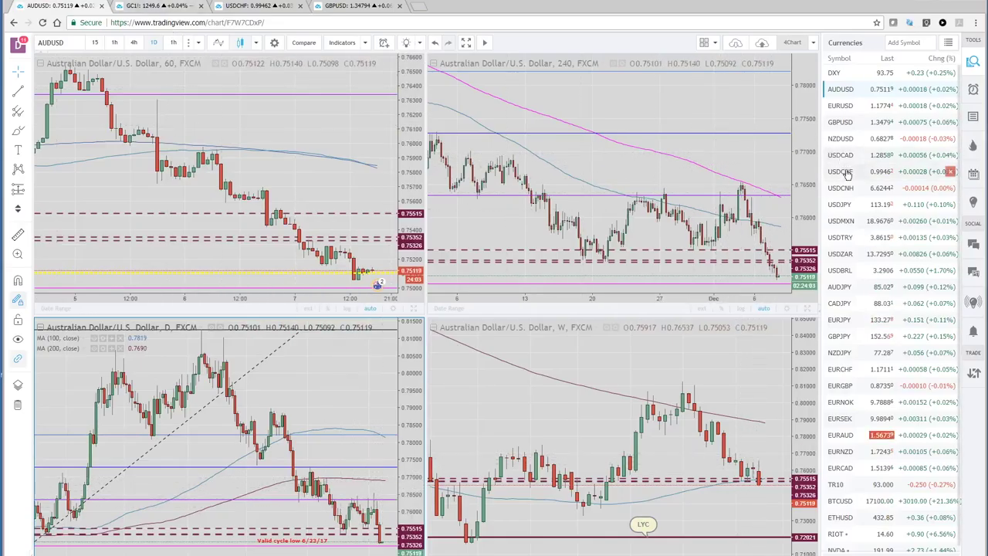
{"action": "left_click", "coordinate": [841, 205]}
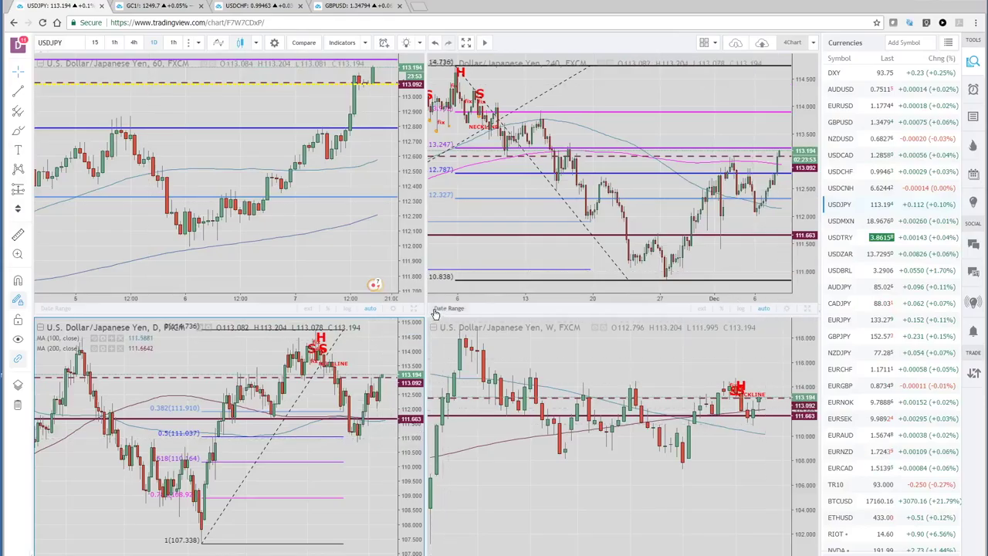
Open the GC1! gold futures six-chart layout
{"action": "left_click", "coordinate": [152, 11]}
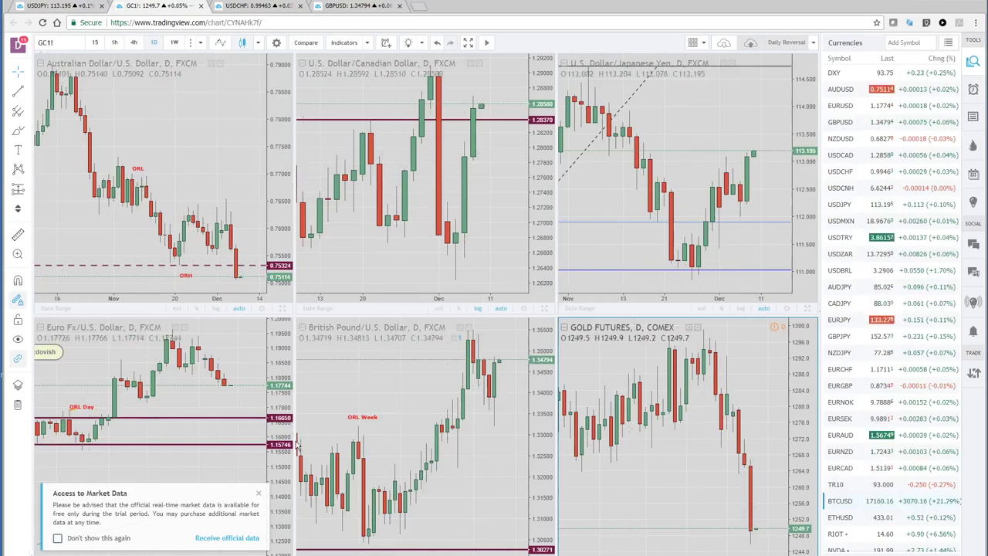
Maximise the gold futures daily pane, zoom out, and bring up the Fibonacci tools list
{"action": "key", "text": "alt+Return"}
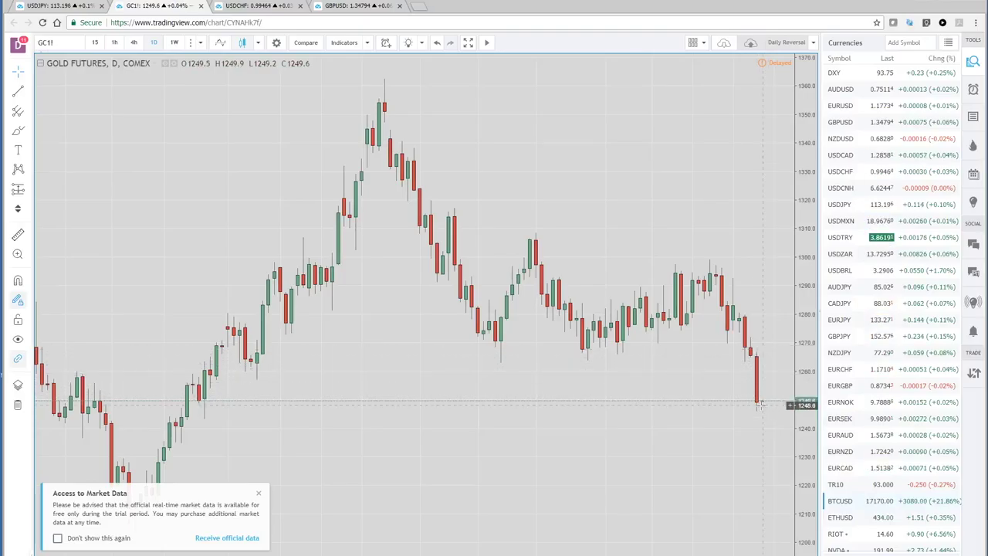
{"action": "scroll", "coordinate": [760, 403], "scroll_direction": "down", "scroll_amount": 3}
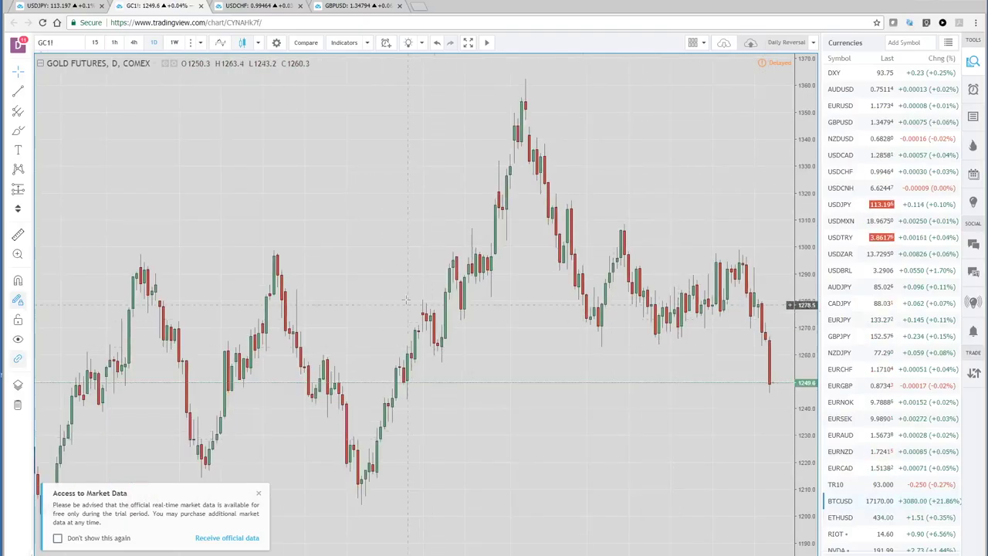
{"action": "left_click", "coordinate": [32, 114]}
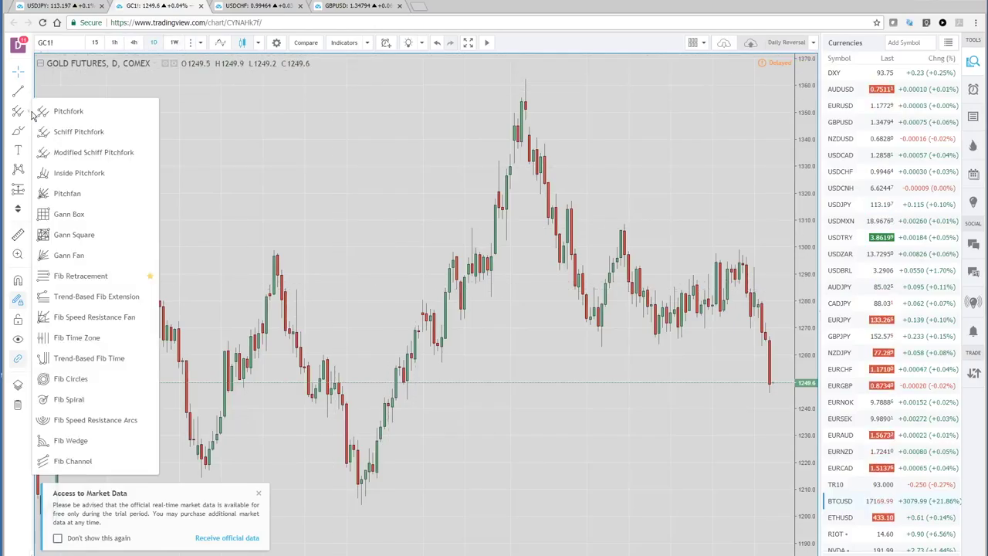
Draw a Fib Retracement from the 1204.3 swing low to the 1362.4 swing high
{"action": "left_click", "coordinate": [81, 276]}
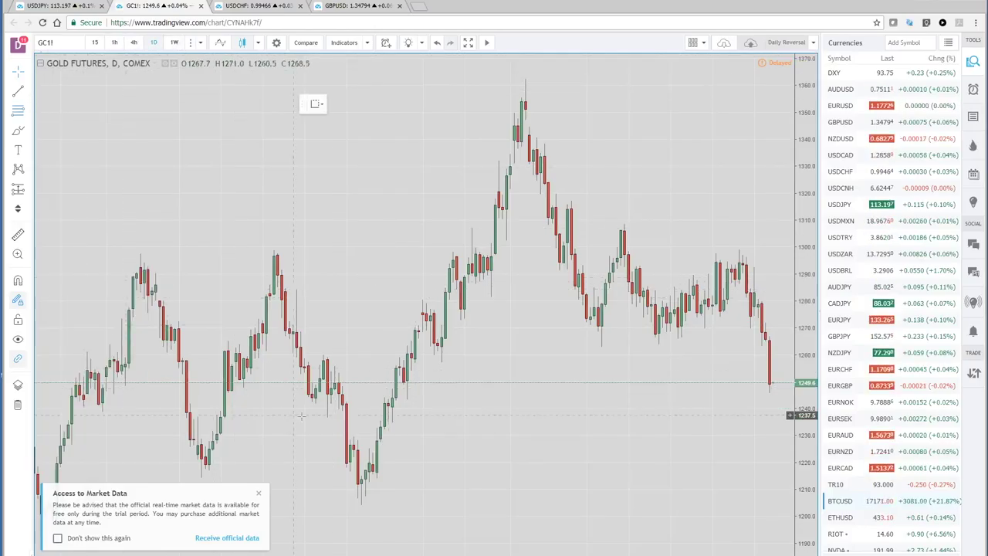
{"action": "left_click", "coordinate": [361, 504]}
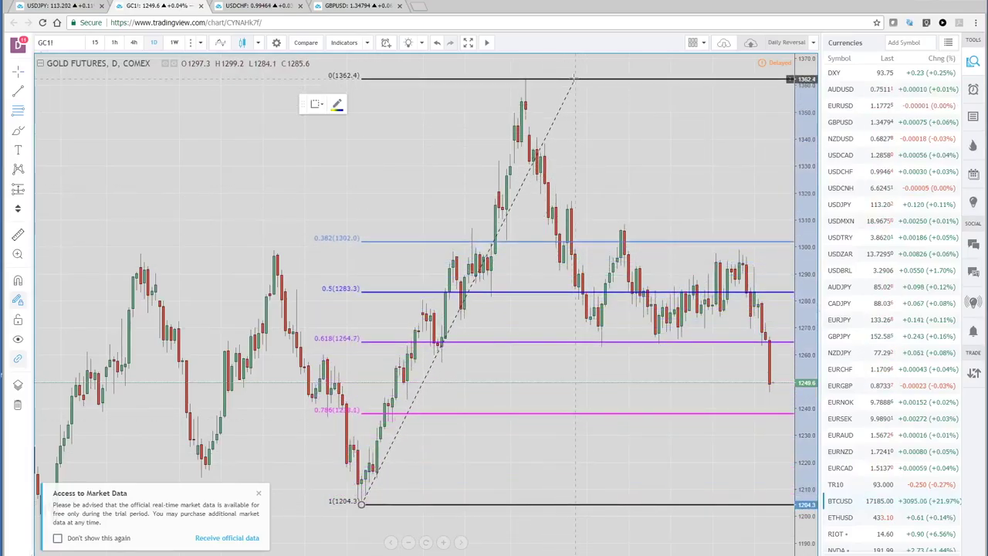
{"action": "left_click", "coordinate": [574, 78]}
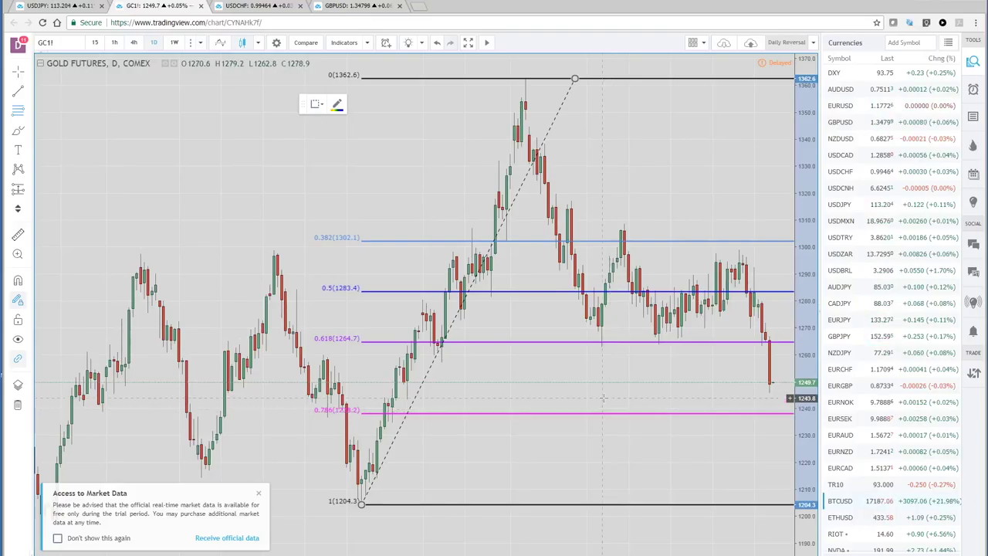
Return to the USDJPY layout, load GBPUSD, and maximise the top-left pane at 15 minutes
{"action": "left_click", "coordinate": [64, 8]}
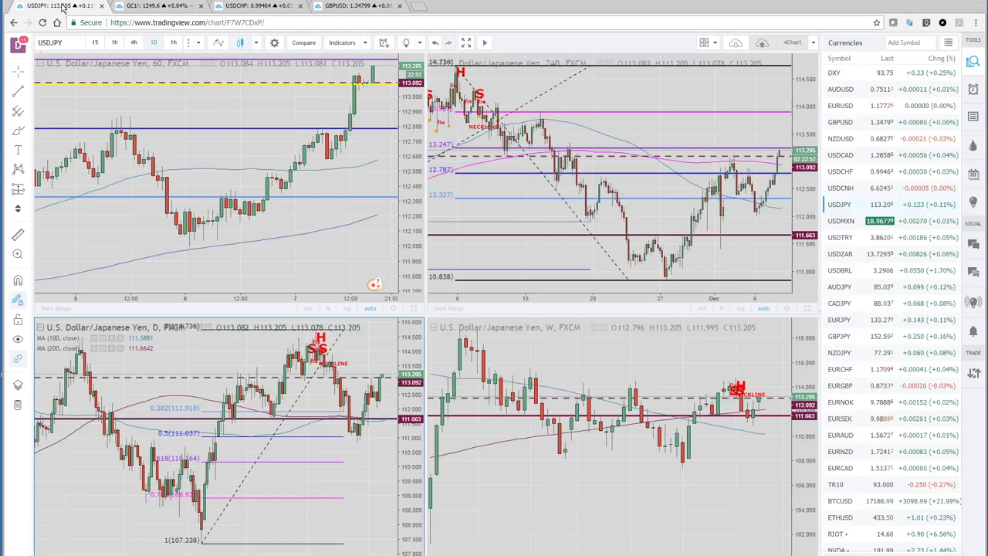
{"action": "left_click", "coordinate": [847, 126]}
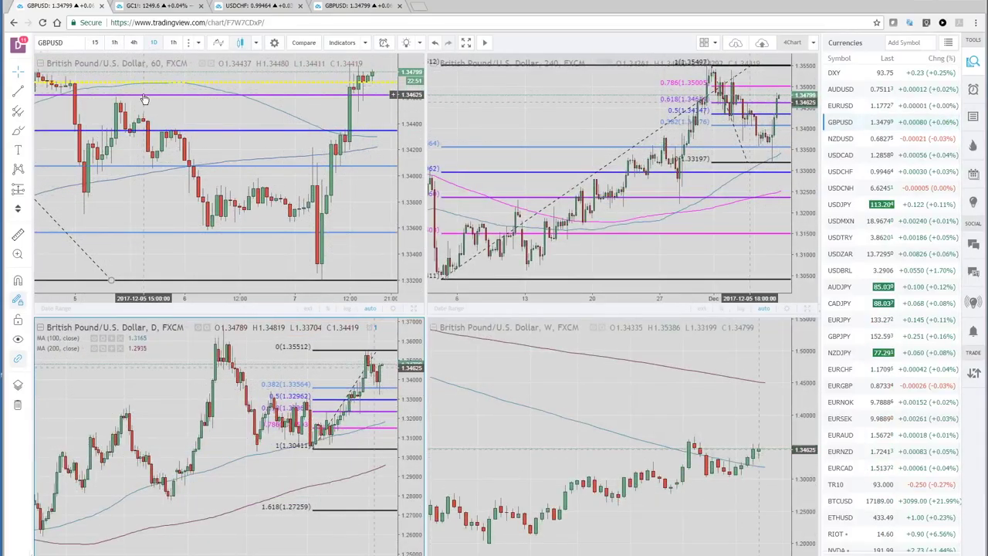
{"action": "left_click", "coordinate": [77, 241]}
{"action": "left_click", "coordinate": [95, 42]}
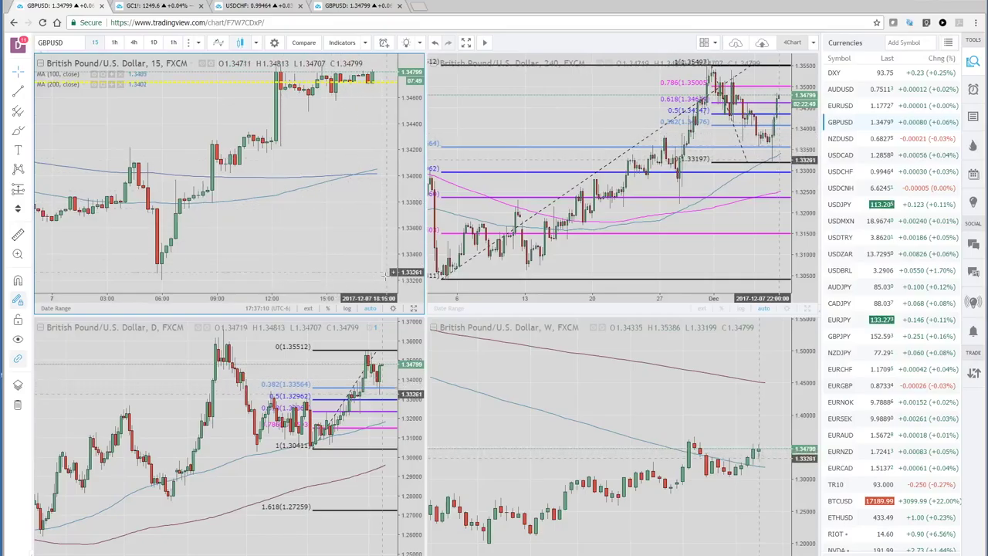
{"action": "left_click", "coordinate": [413, 309]}
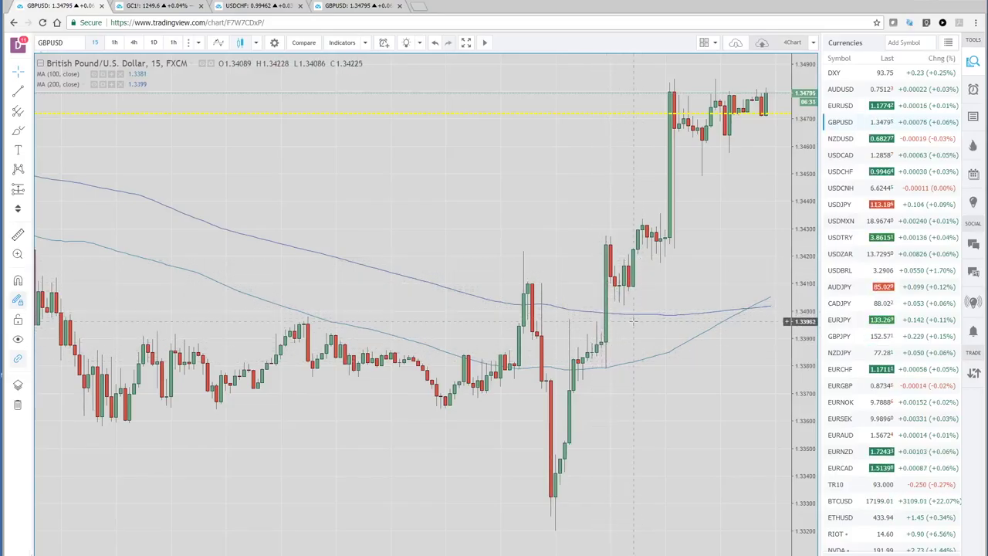
Set GBPUSD to 4-hour candles, then open the six-chart gold layout and dismiss its notice
{"action": "scroll", "coordinate": [633, 320], "scroll_direction": "up", "scroll_amount": 2}
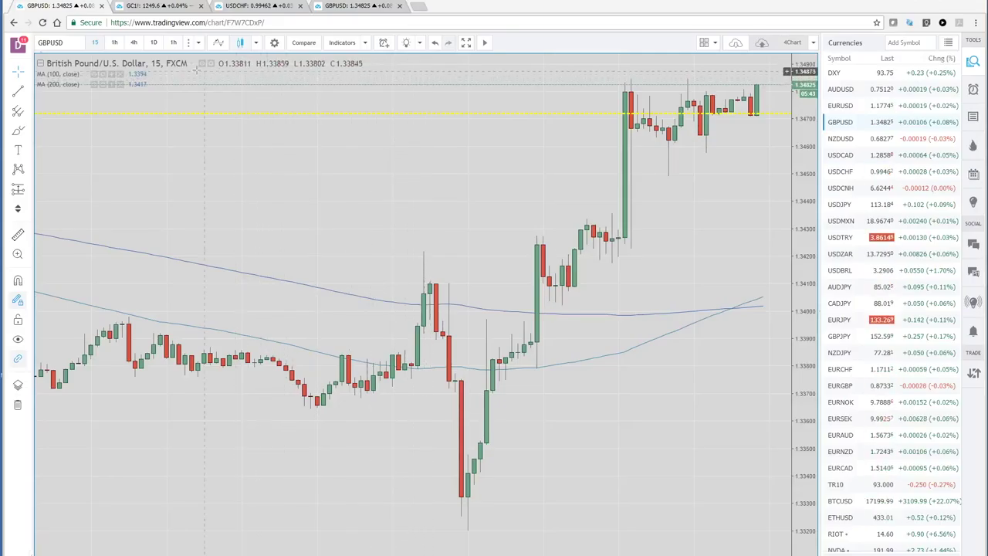
{"action": "left_click", "coordinate": [133, 43]}
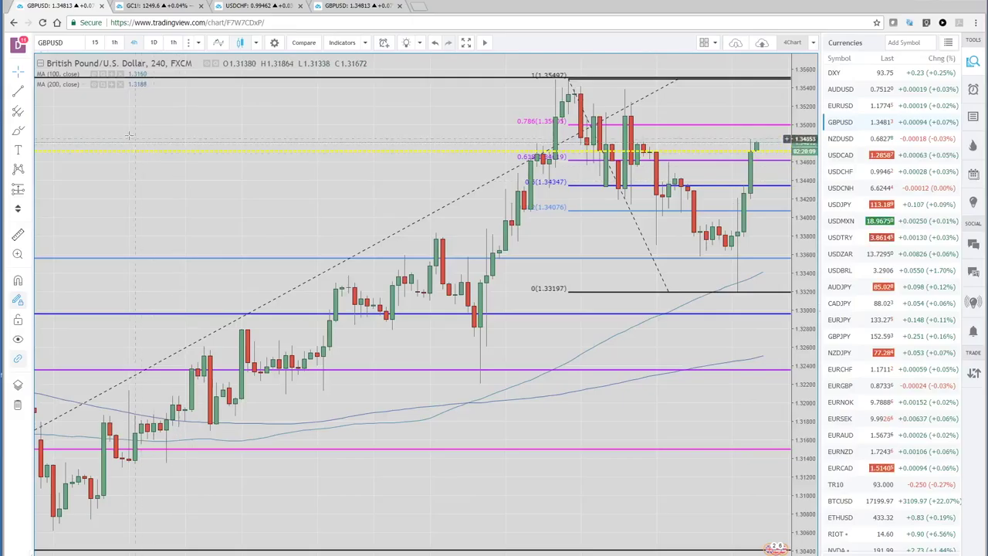
{"action": "left_click", "coordinate": [147, 6]}
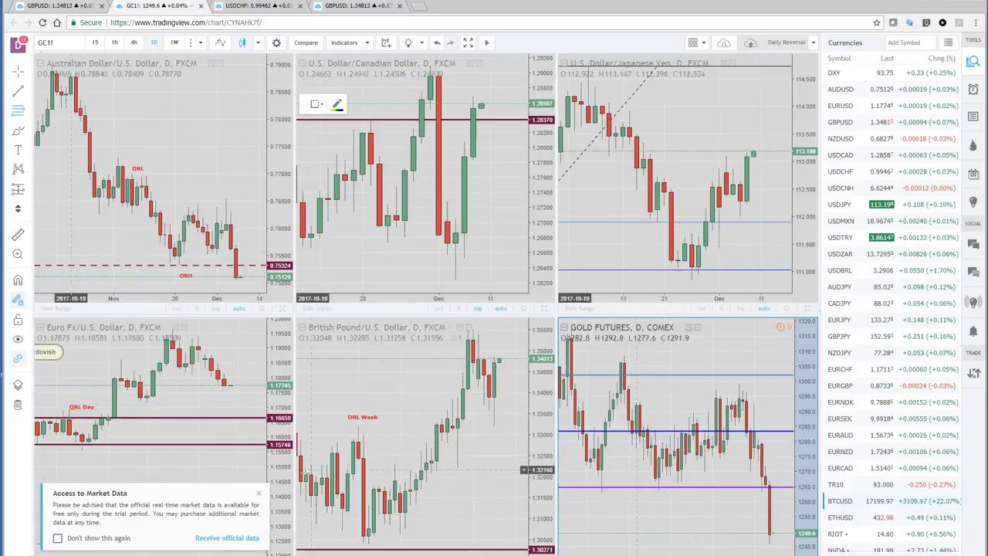
{"action": "left_click", "coordinate": [260, 493]}
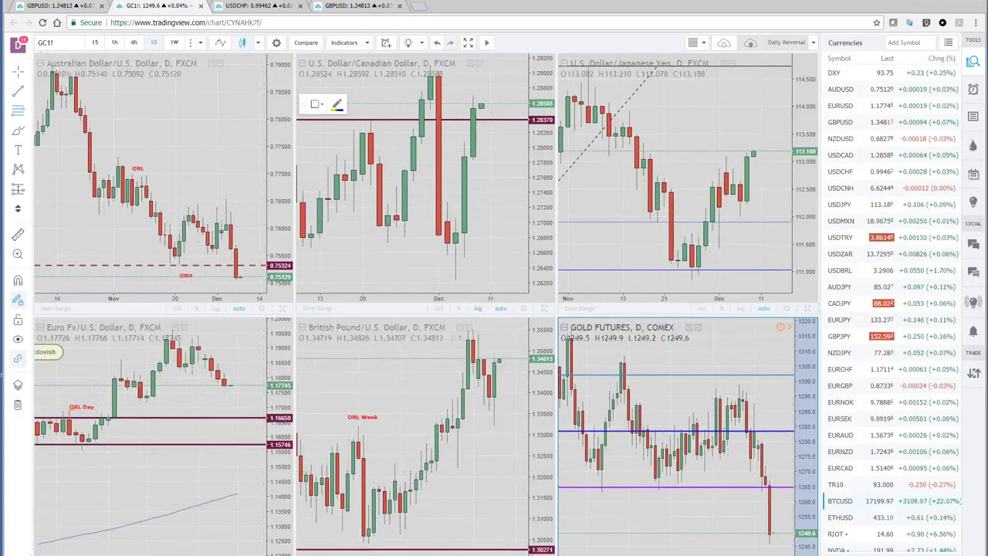
Review GBPUSD full size, restore the six-chart grid, and make the EURUSD pane active
{"action": "key", "text": "alt+Return"}
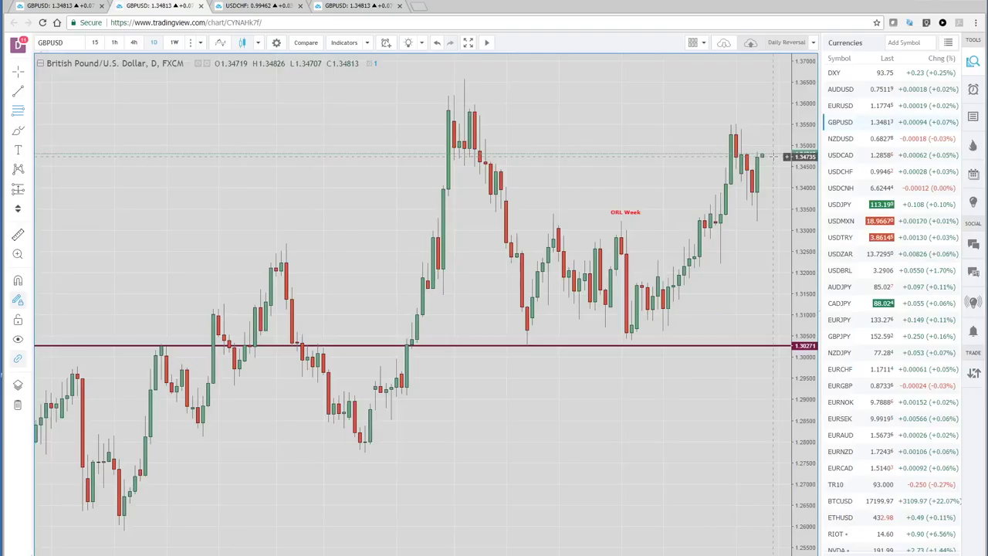
{"action": "scroll", "coordinate": [761, 189], "scroll_direction": "up", "scroll_amount": 3}
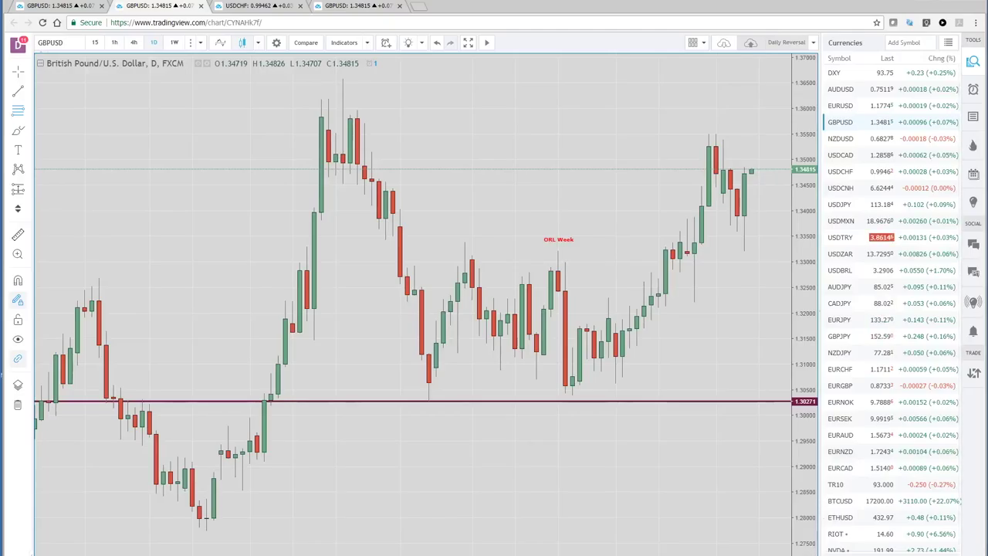
{"action": "key", "text": "alt+Return"}
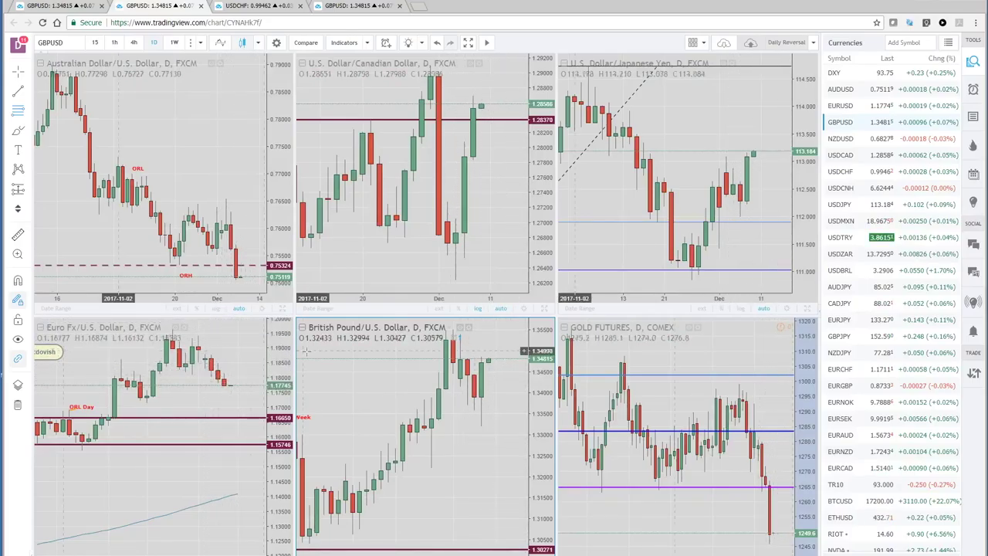
{"action": "left_click", "coordinate": [233, 341]}
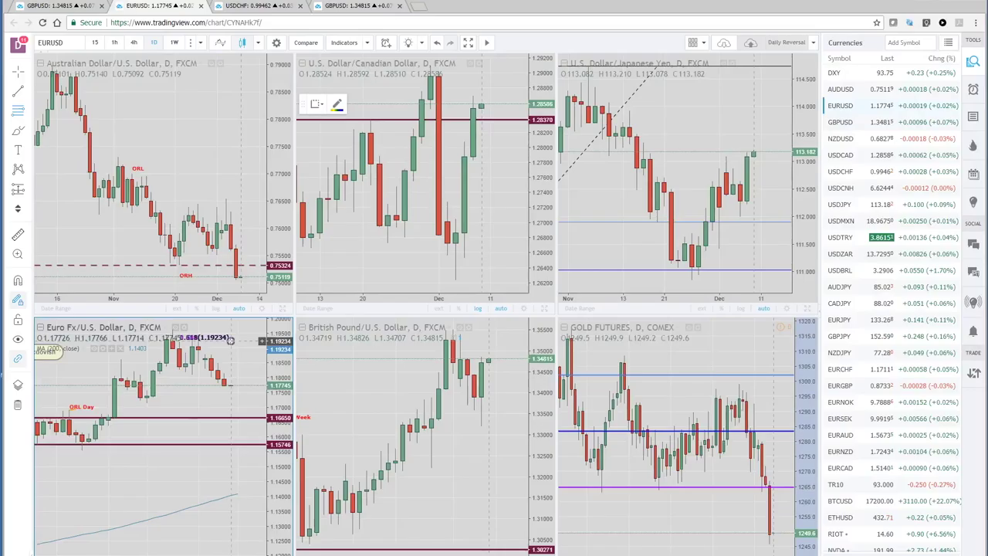
Replace the EURUSD pane with EURGBP, then maximise it and zoom out
{"action": "type", "text": "EURGBP"}
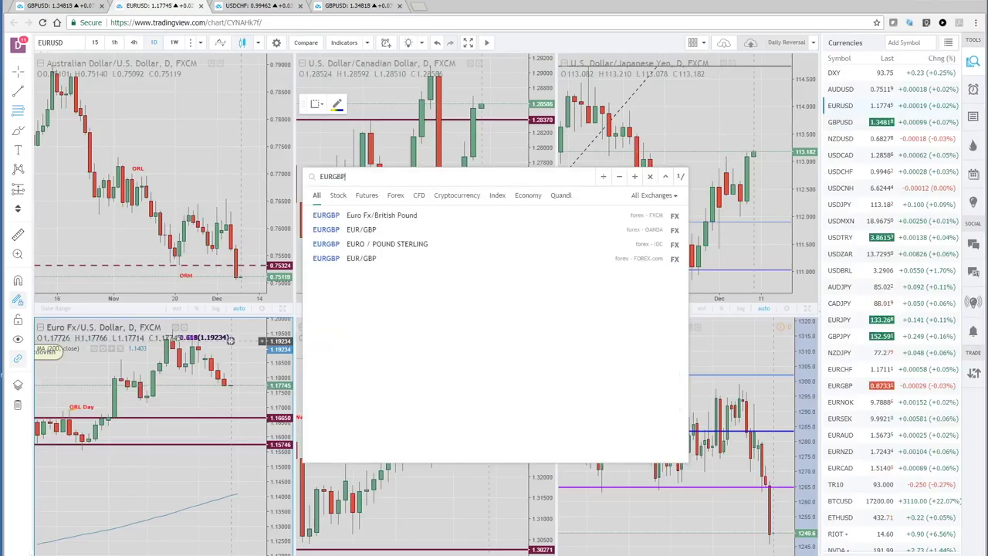
{"action": "key", "text": "Return"}
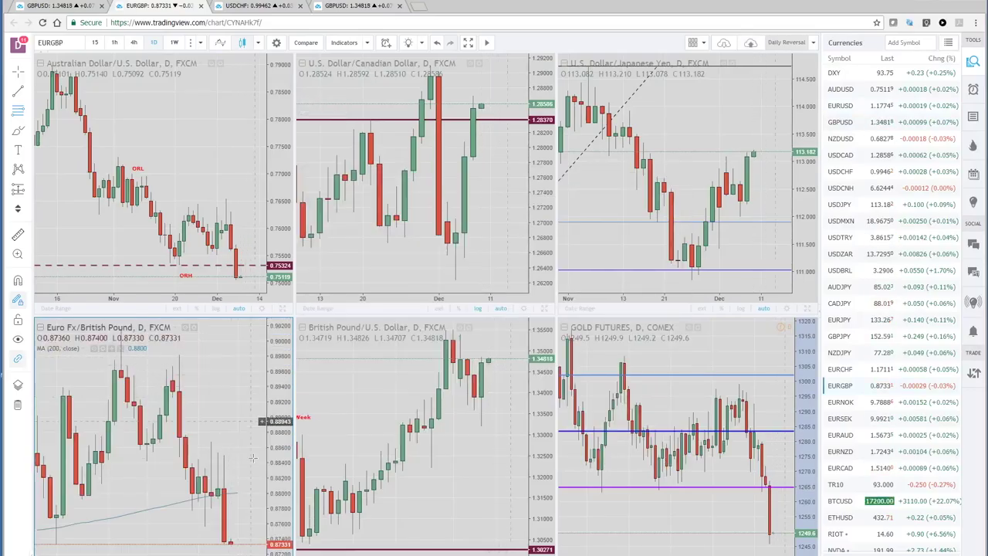
{"action": "key", "text": "alt+Return"}
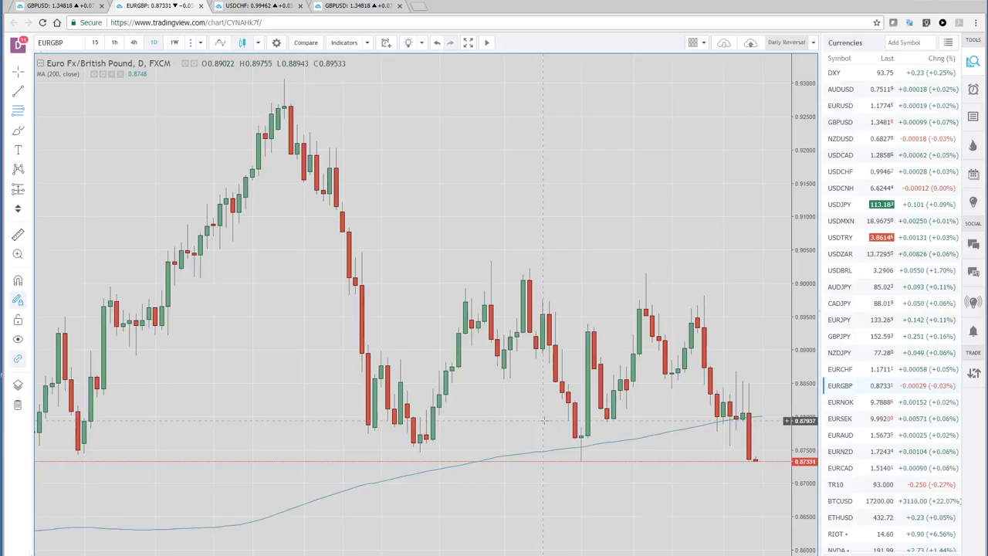
{"action": "scroll", "coordinate": [457, 441], "scroll_direction": "down", "scroll_amount": 5}
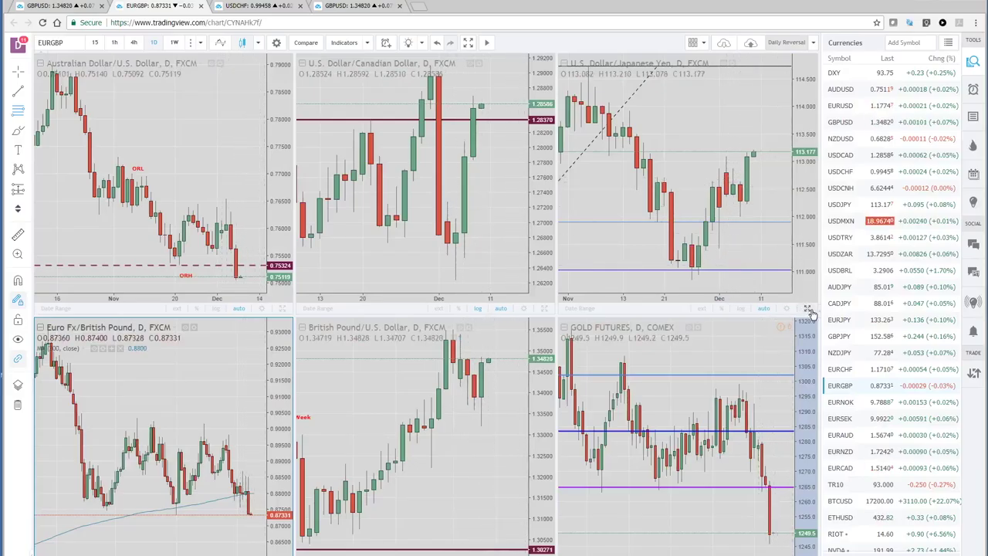
Review USDJPY's Fibonacci levels full size, restore the grid, then go to the GBPUSD 4-hour tab
{"action": "left_click", "coordinate": [786, 252]}
{"action": "key", "text": "alt+Return"}
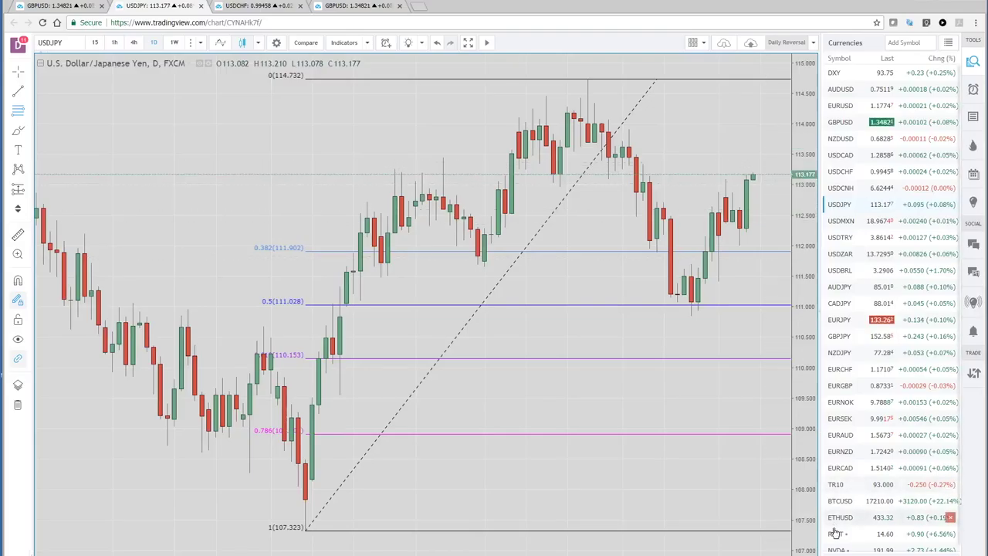
{"action": "key", "text": "alt+Return"}
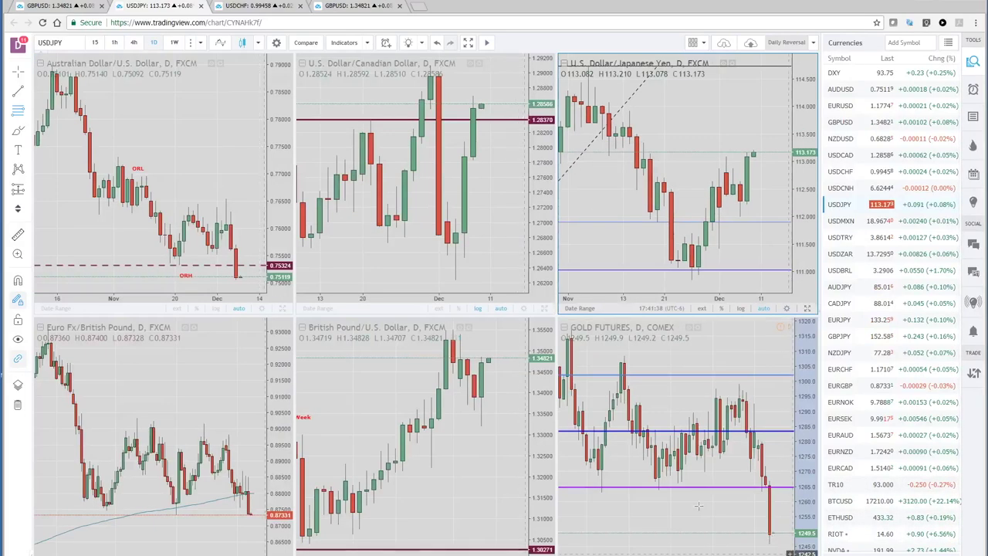
{"action": "left_click", "coordinate": [62, 7]}
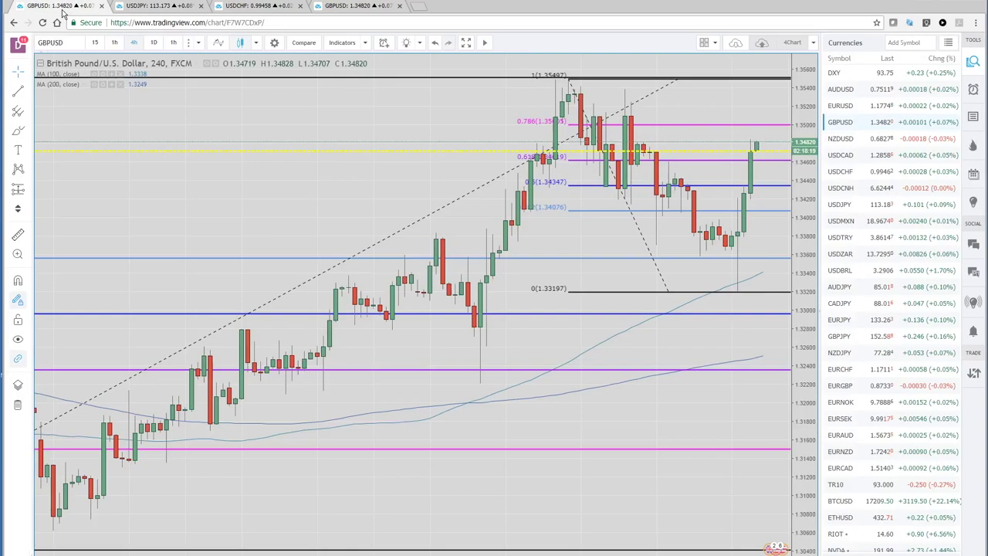
Load USDJPY into the 4-hour chart and zoom out to reveal the head-and-shoulders pattern
{"action": "left_click", "coordinate": [852, 207]}
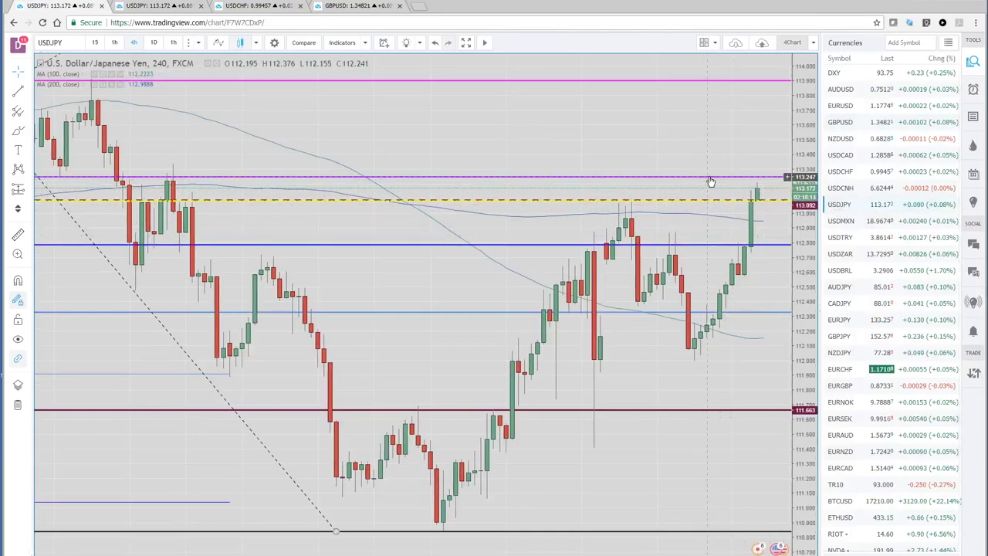
{"action": "scroll", "coordinate": [711, 183], "scroll_direction": "down", "scroll_amount": 5}
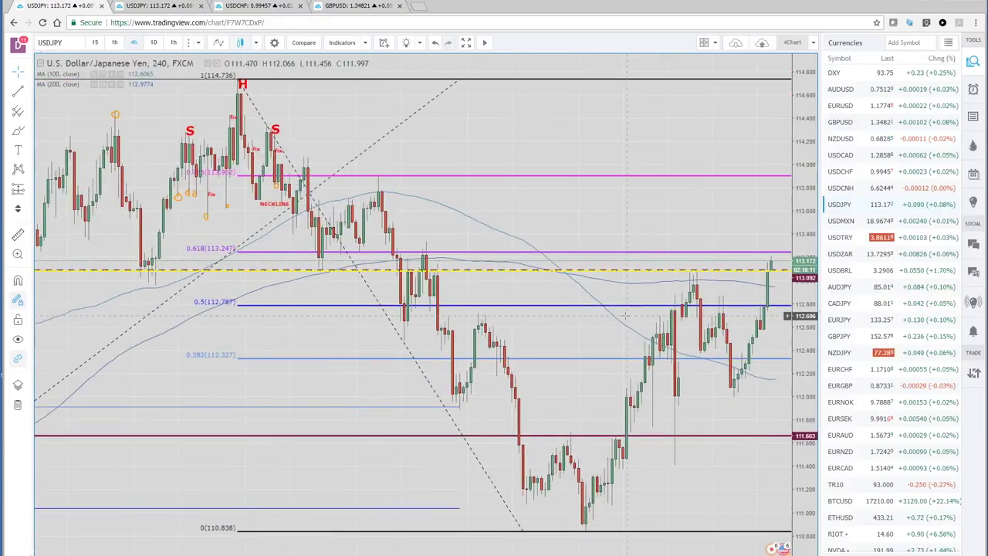